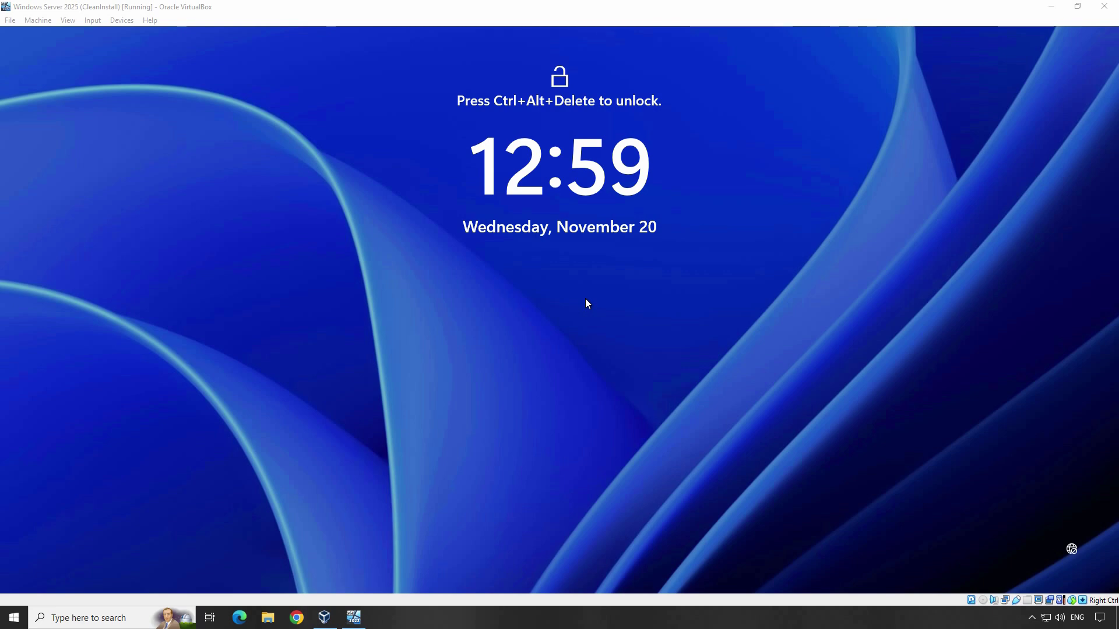
Unlock the VM with Ctrl+Alt+Delete and sign in as Administrator with the account password
key("ctrl+alt+Delete")
type("P@ssw0rd")
key("Return")
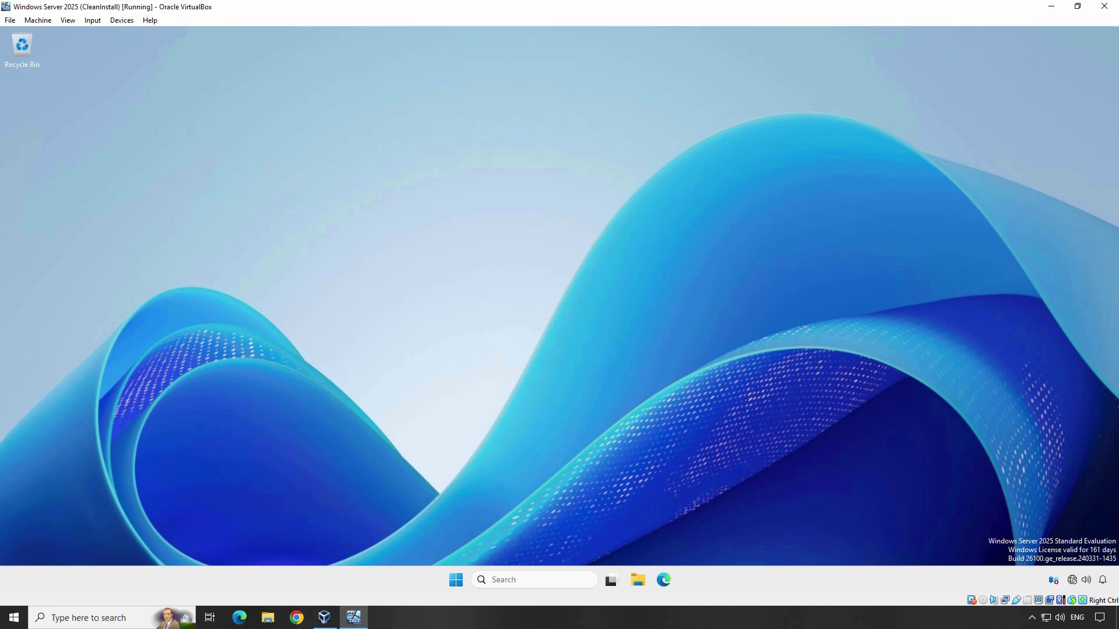
Open Network Connections from the Start menu, choose Ethernet and edit its IP assignment
right_click(456, 580)
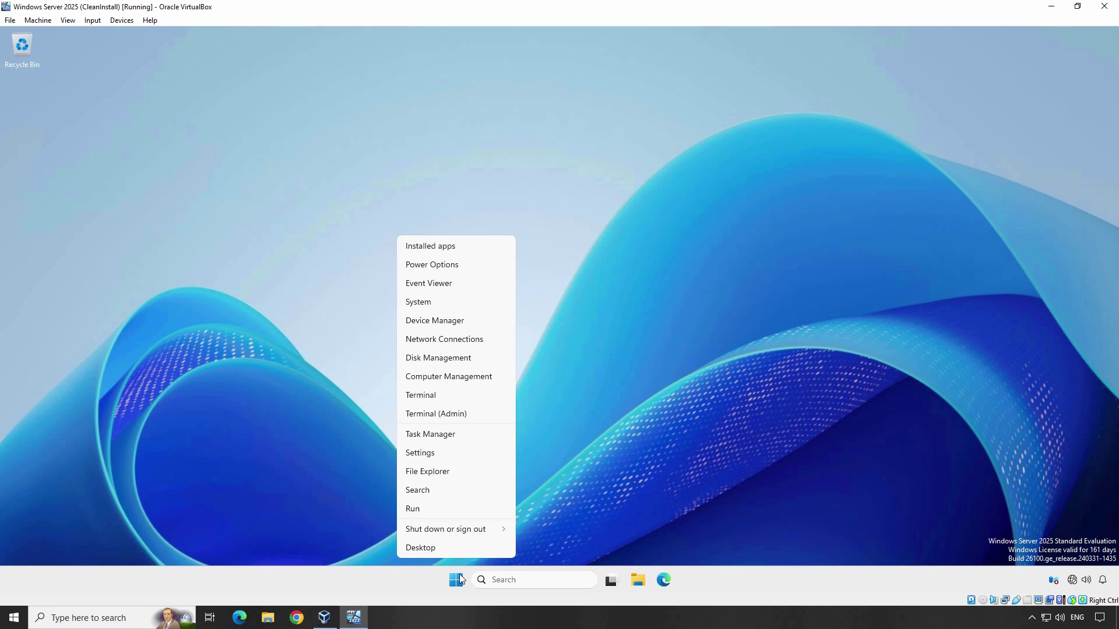
left_click(465, 343)
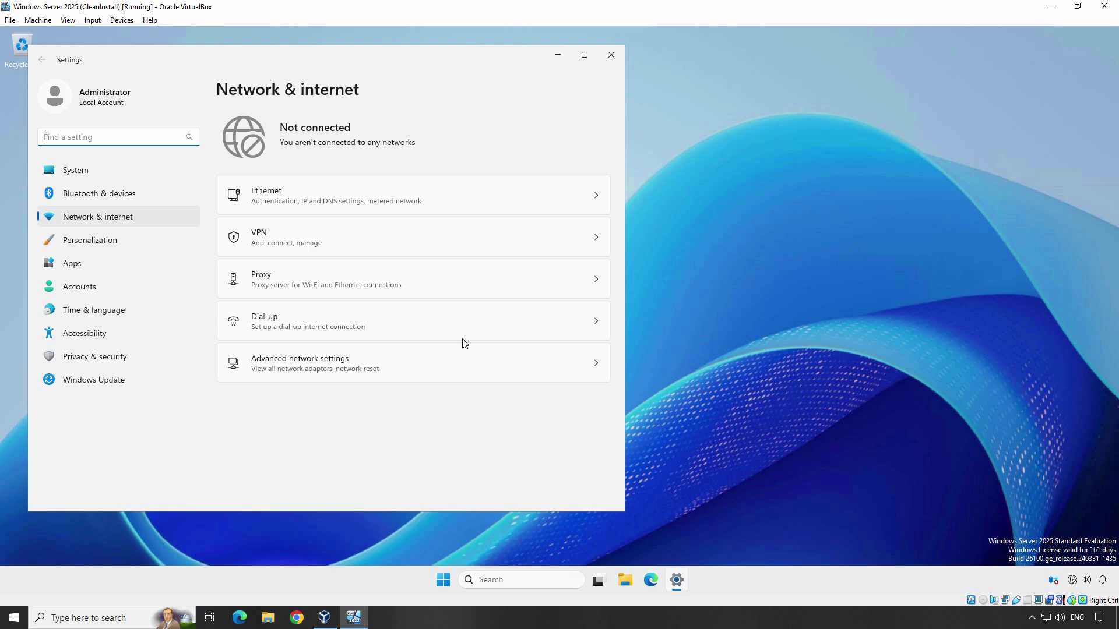
left_click(313, 195)
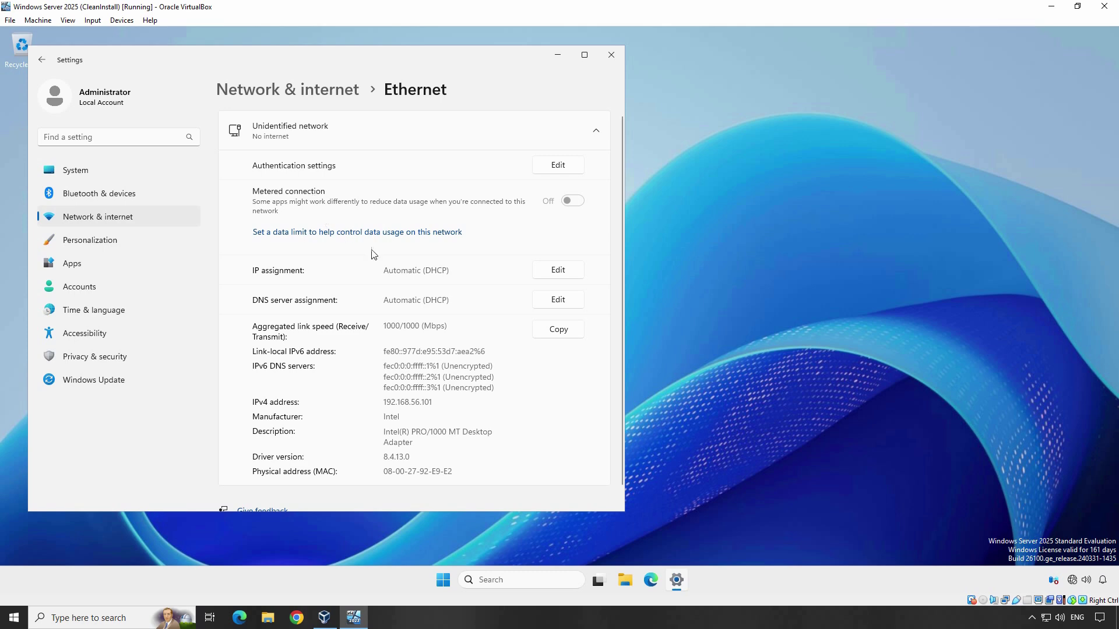
left_click(554, 273)
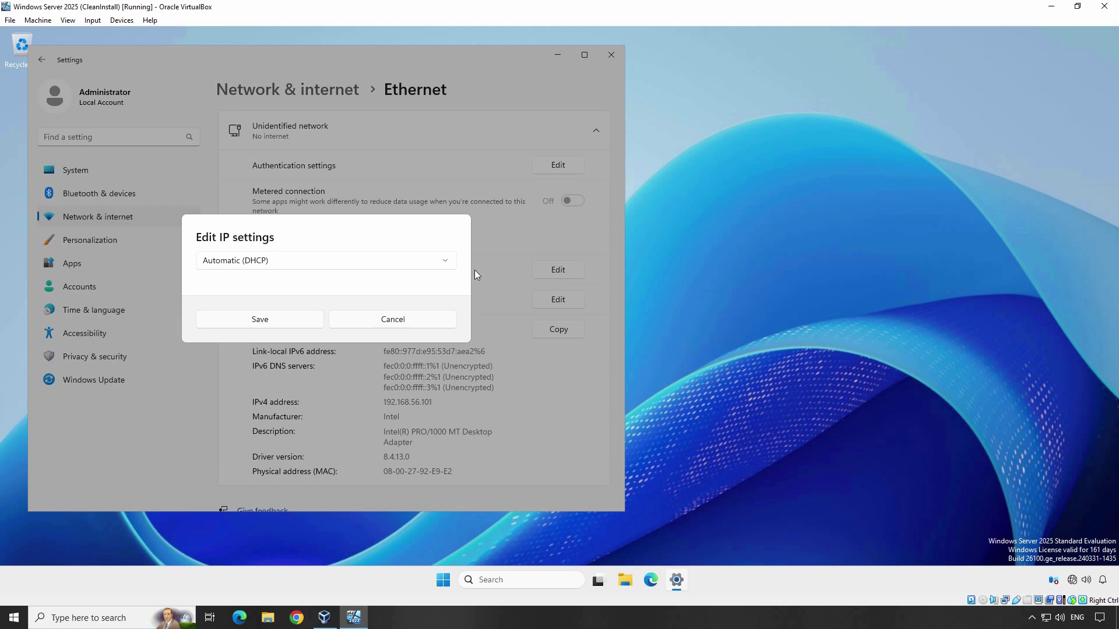
Change Ethernet IP assignment from Automatic (DHCP) to Manual and turn IPv4 on
left_click(388, 262)
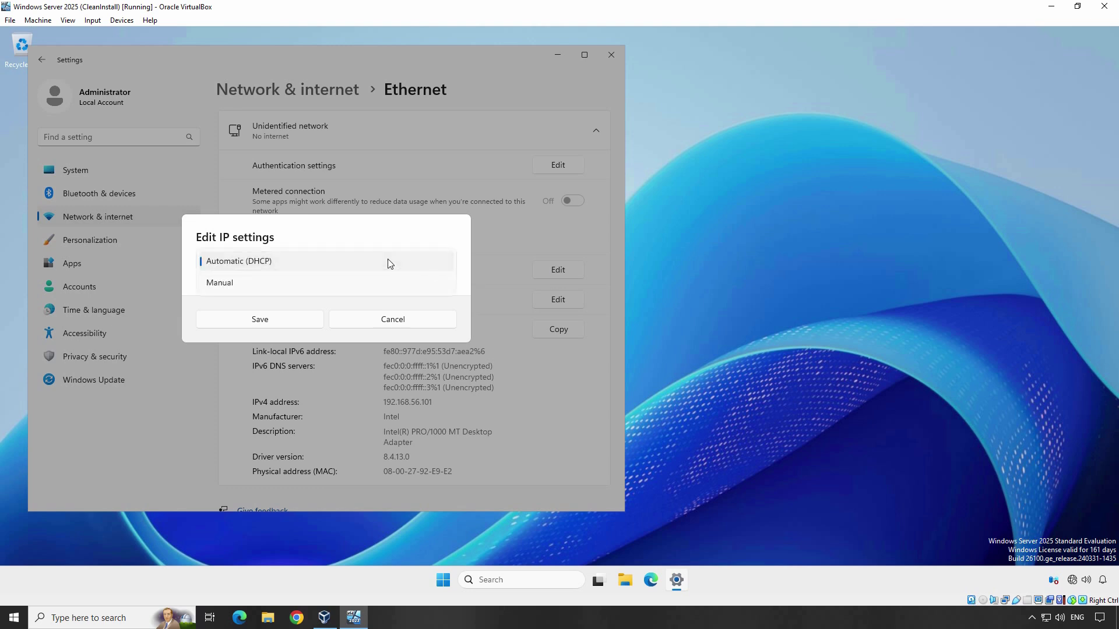
left_click(331, 286)
left_click(211, 269)
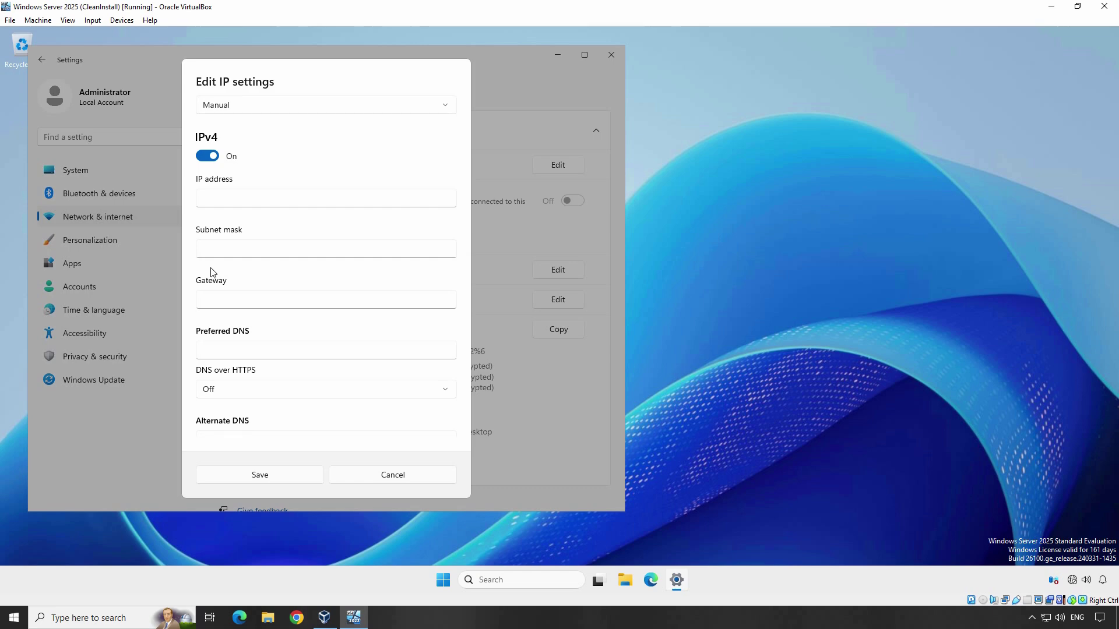
Enter IP address 192.168.25.25, subnet mask 255.255.255.0 and gateway 192.168.25.1
left_click(217, 202)
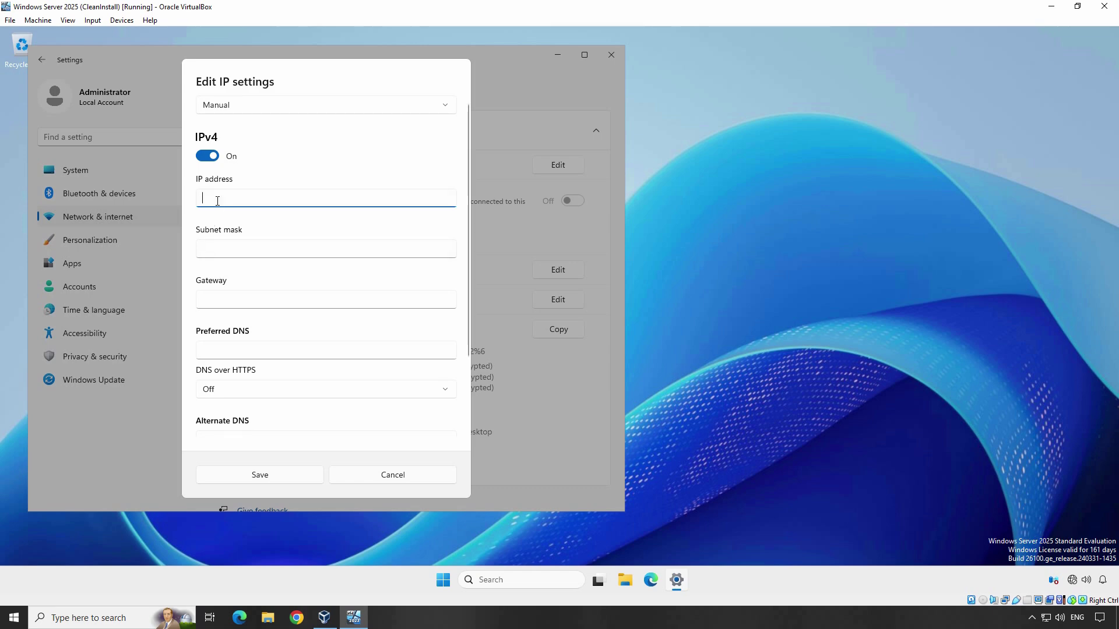
type("19")
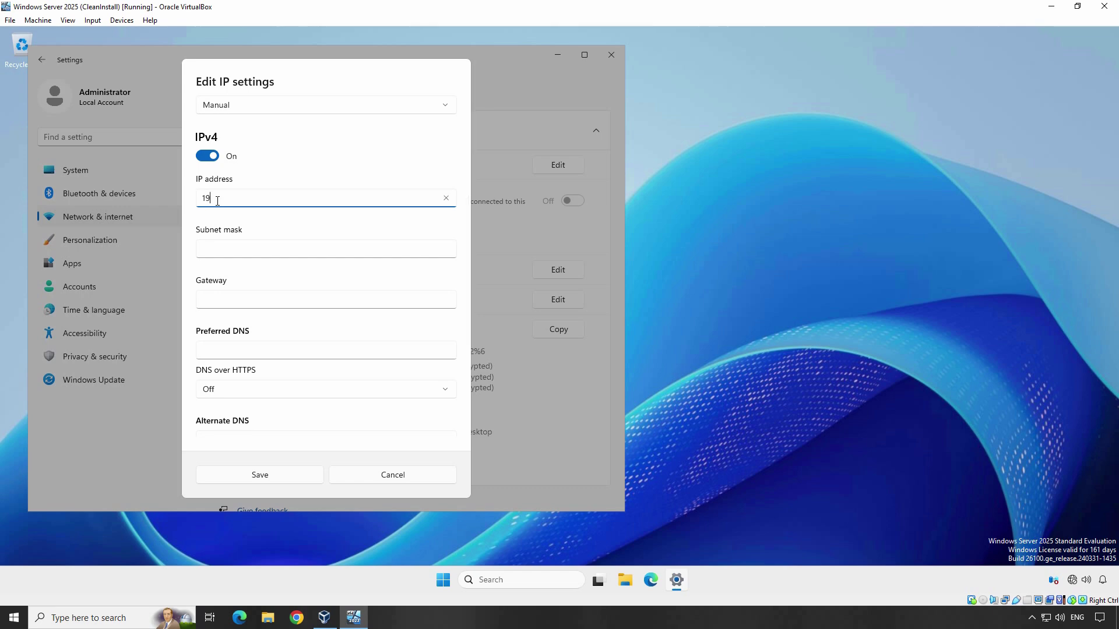
type("2.168.25.25")
left_click(231, 250)
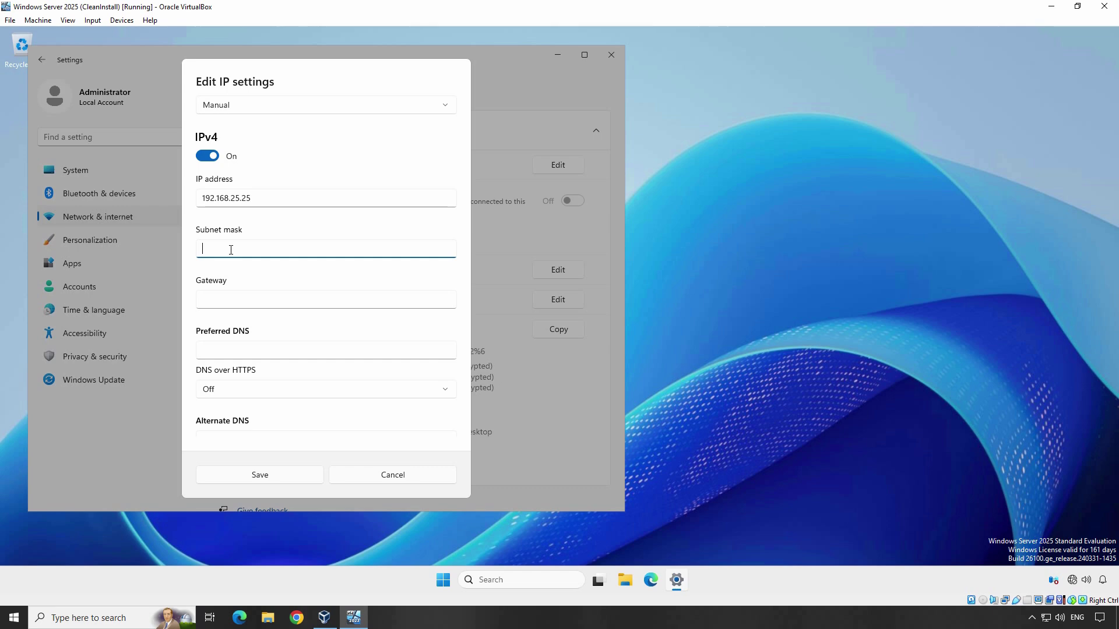
type("255.255.255.0")
left_click(232, 301)
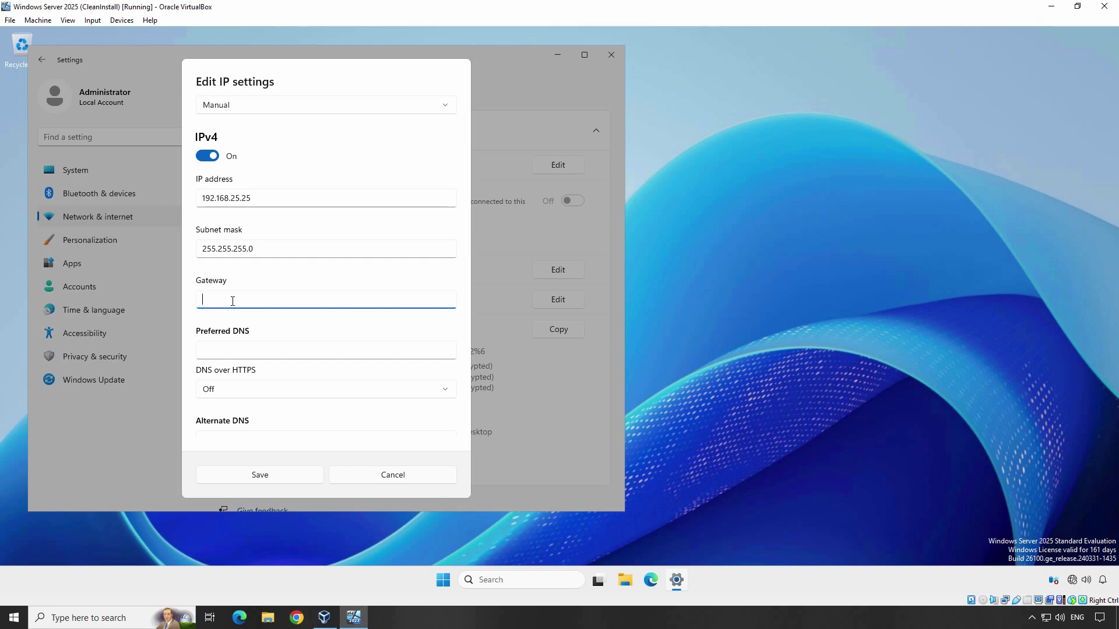
type("192.168.25.1")
Set preferred DNS 192.168.25.1 and alternate DNS 8.8.8.8, then save the settings
left_click(233, 348)
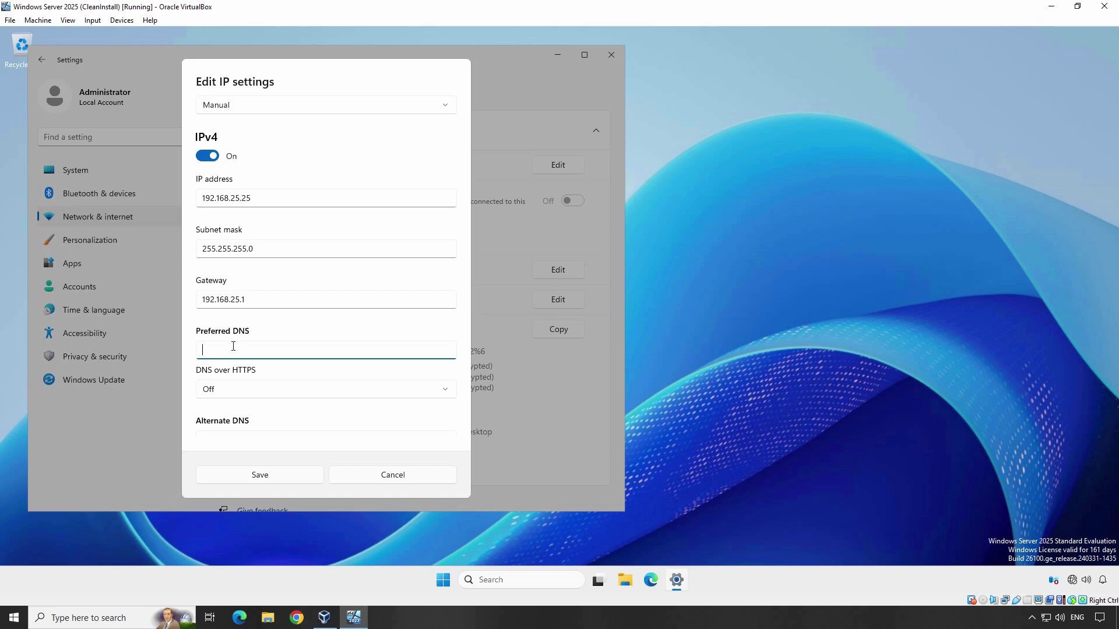
type("192.168.25.1")
scroll(233, 346, "down", 2)
left_click(226, 391)
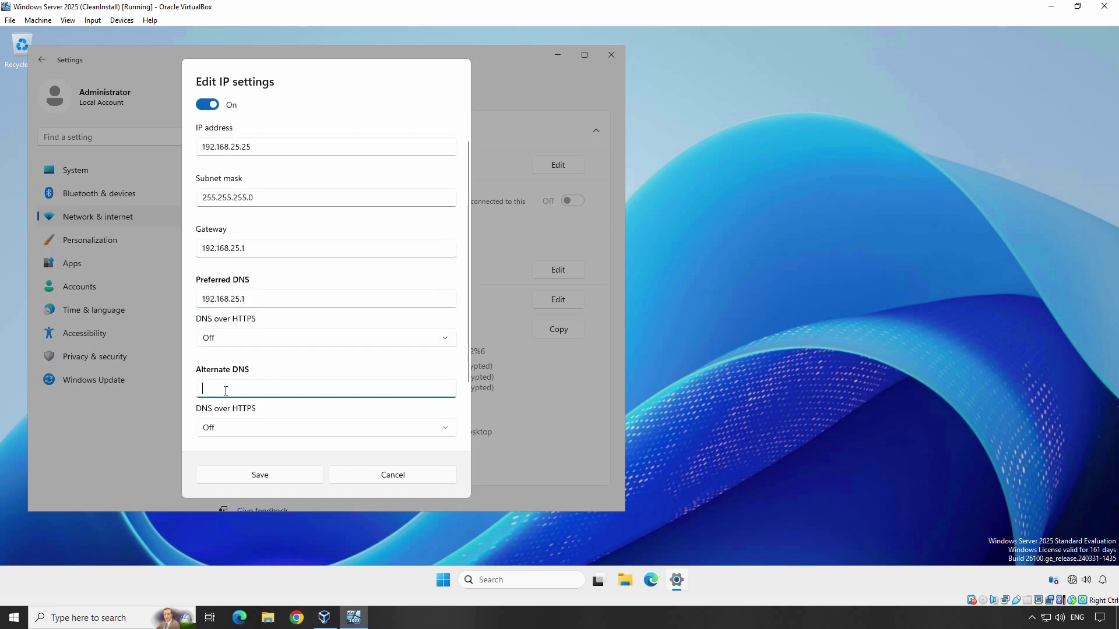
type("8")
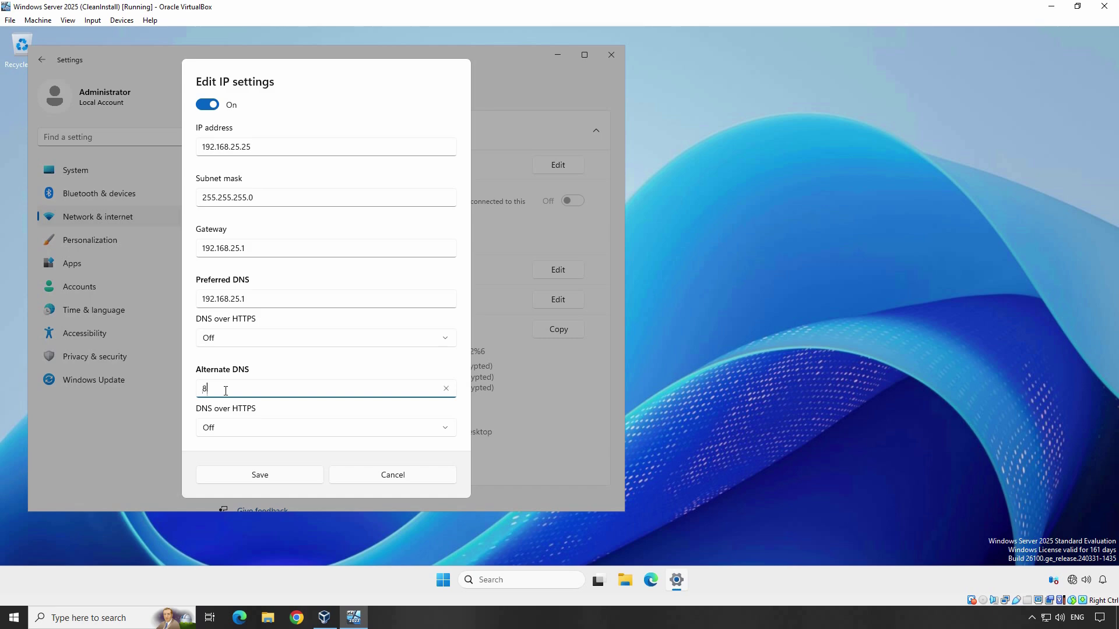
type(".8.8.8")
left_click(264, 479)
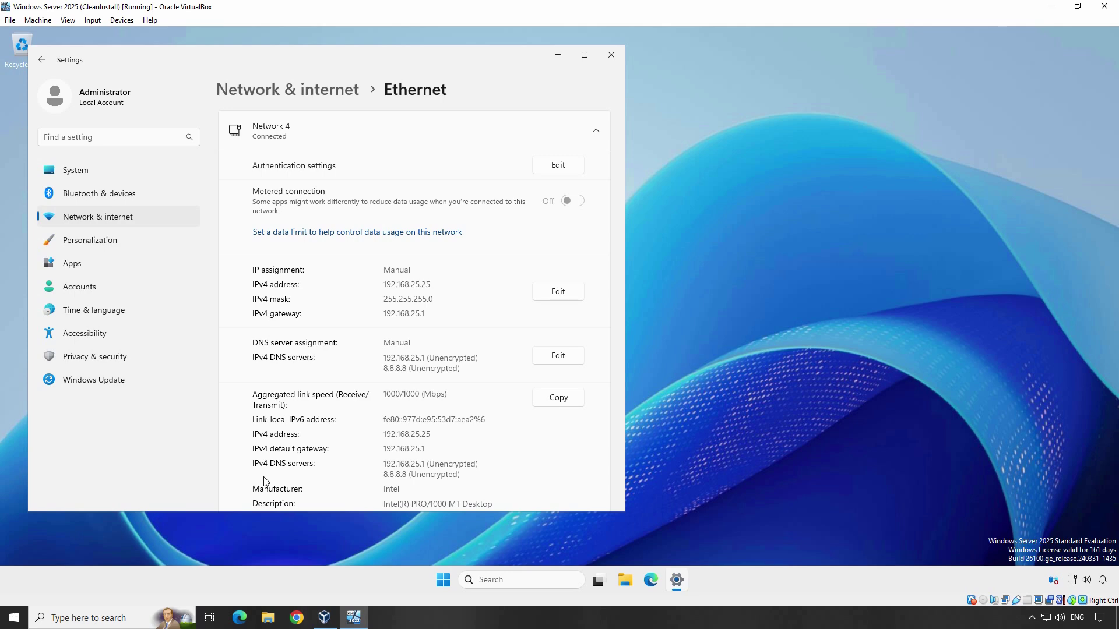
Launch an administrator Command Prompt via cmd and run ipconfig /all
key("super")
type("cmd")
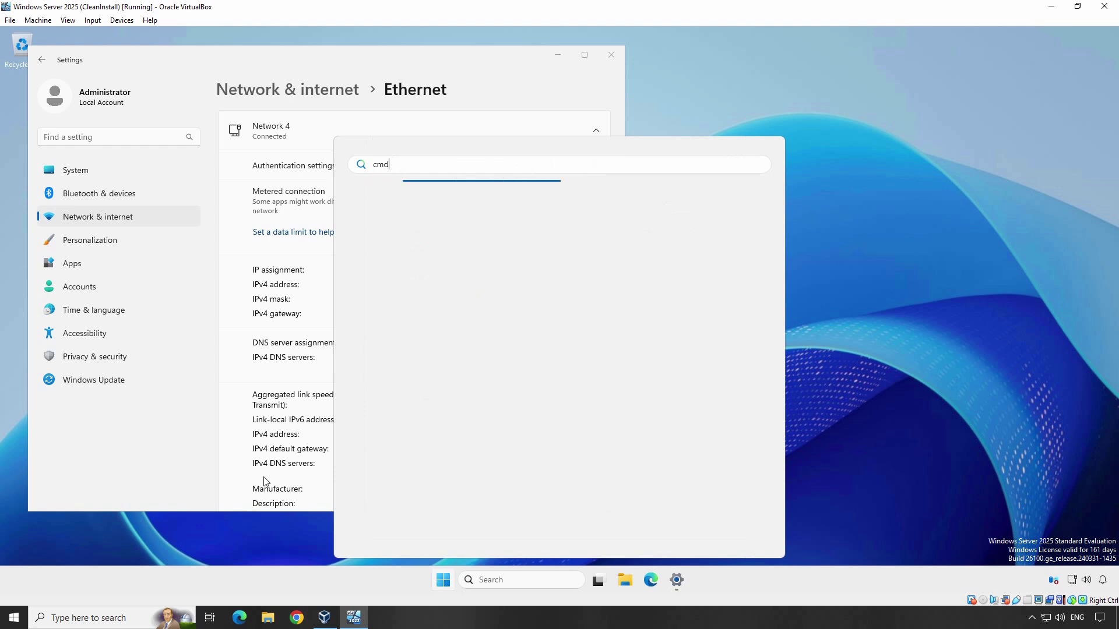
key("Return")
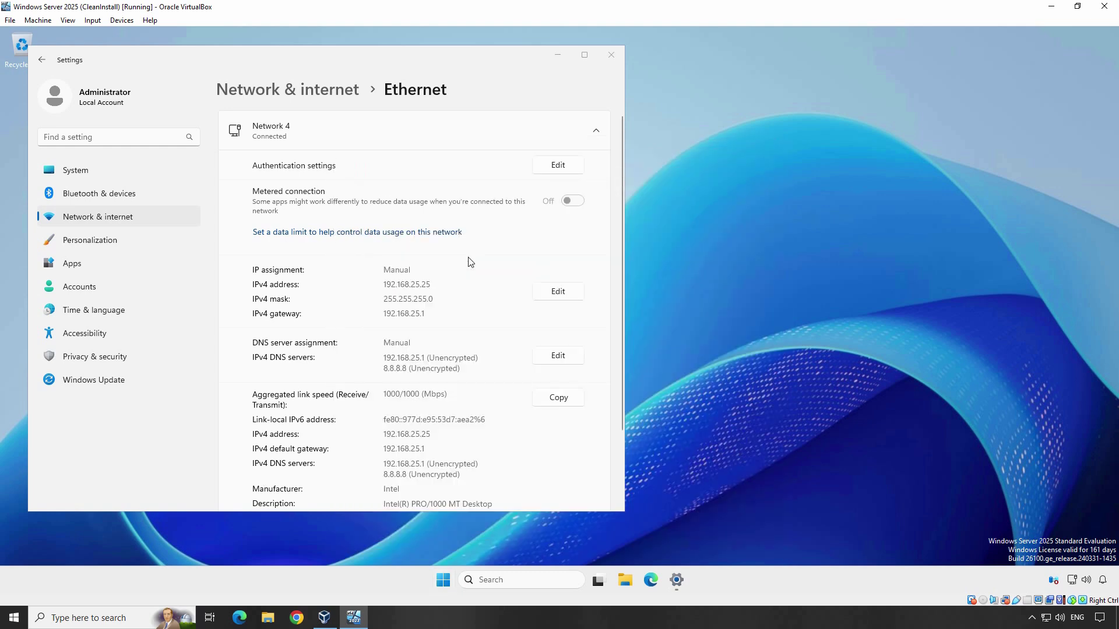
type("ipconfig")
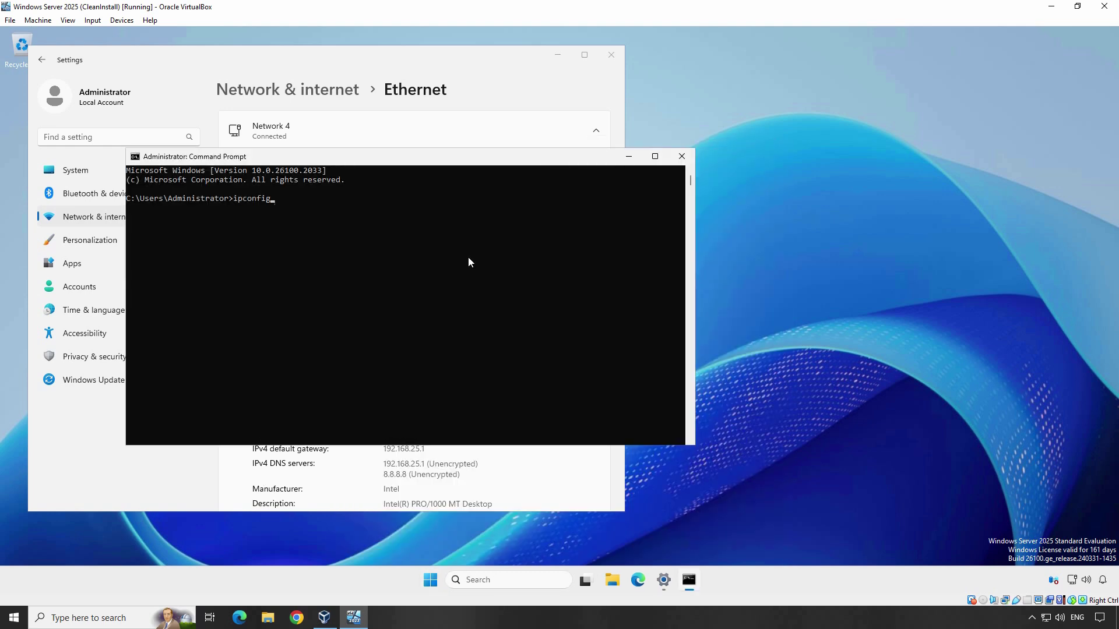
type(" /all")
key("Return")
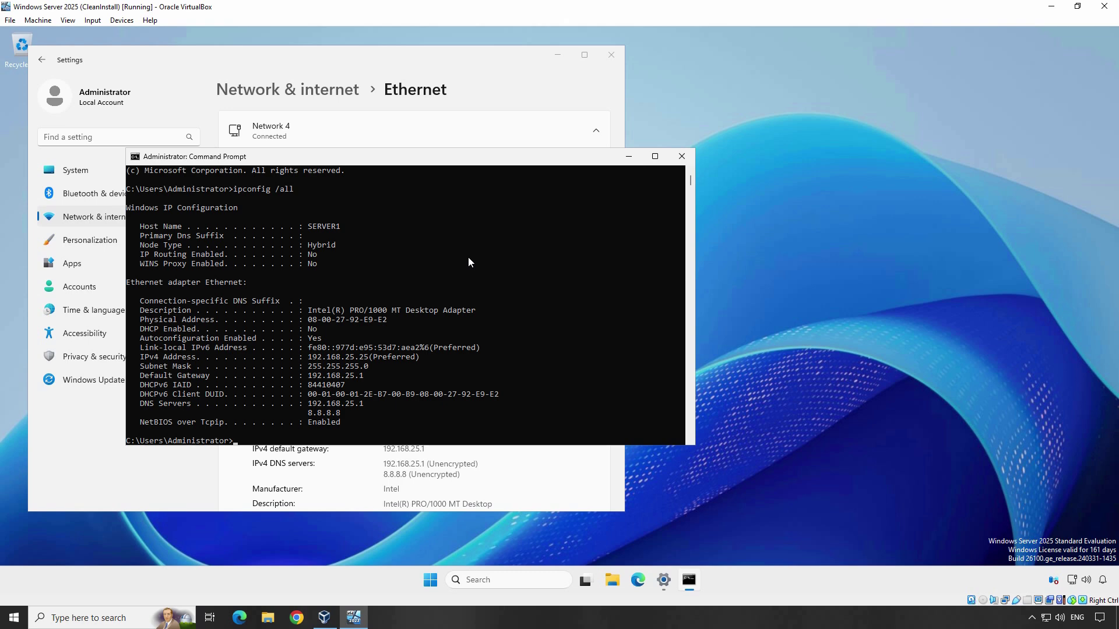
Open Network Connections with ncpa.cpl and bring up the Ethernet adapter's Properties
key("super+r")
type("ncpa.cp")
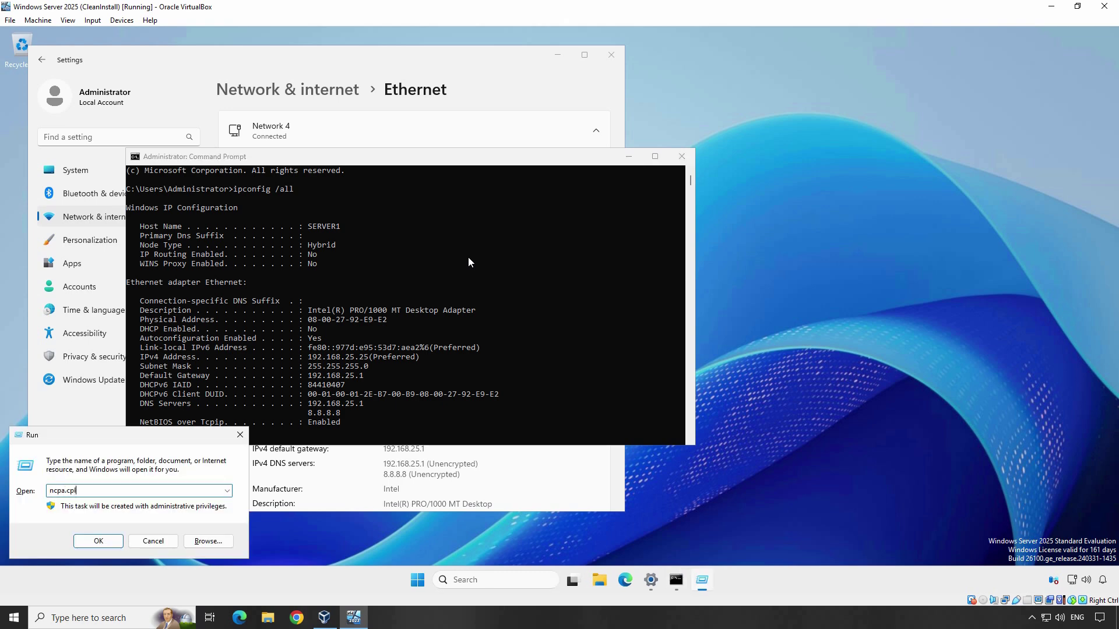
type("l")
key("Return")
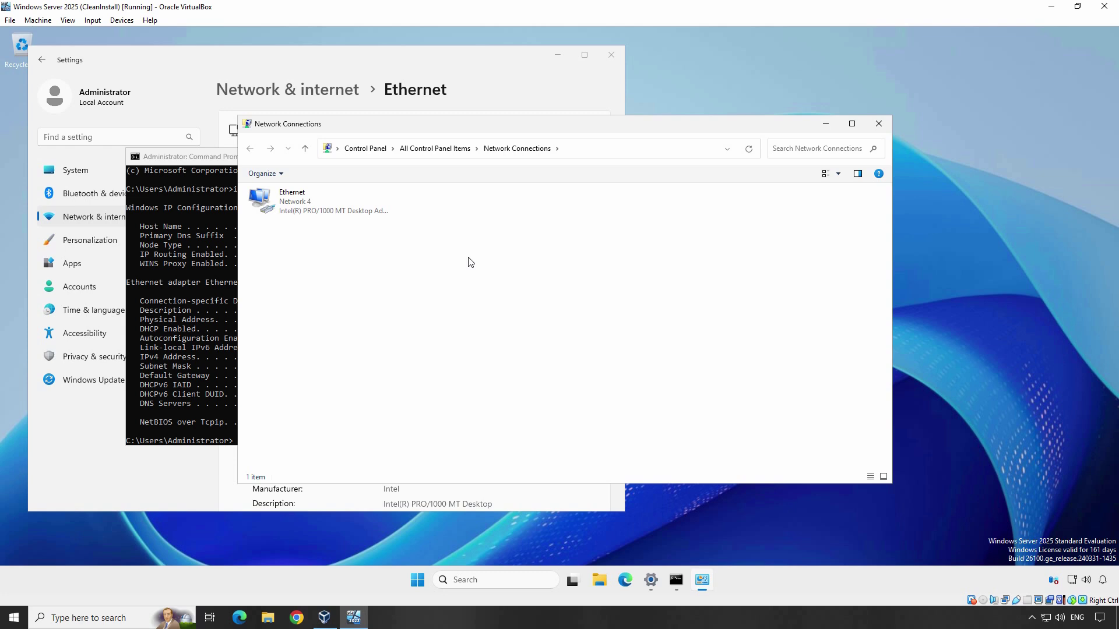
left_click(319, 207)
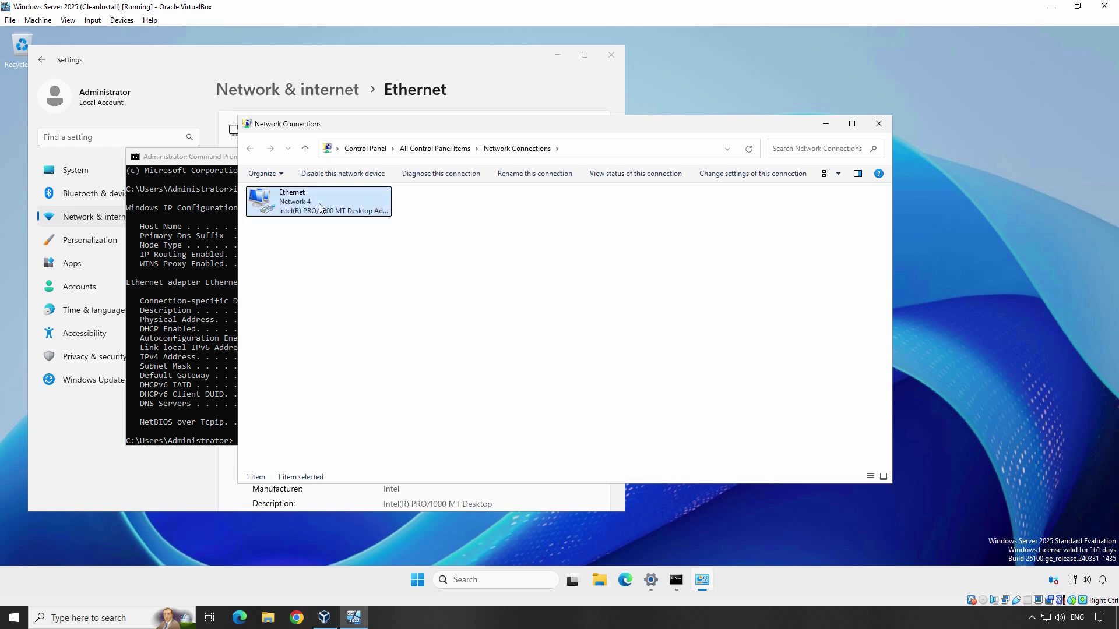
right_click(319, 204)
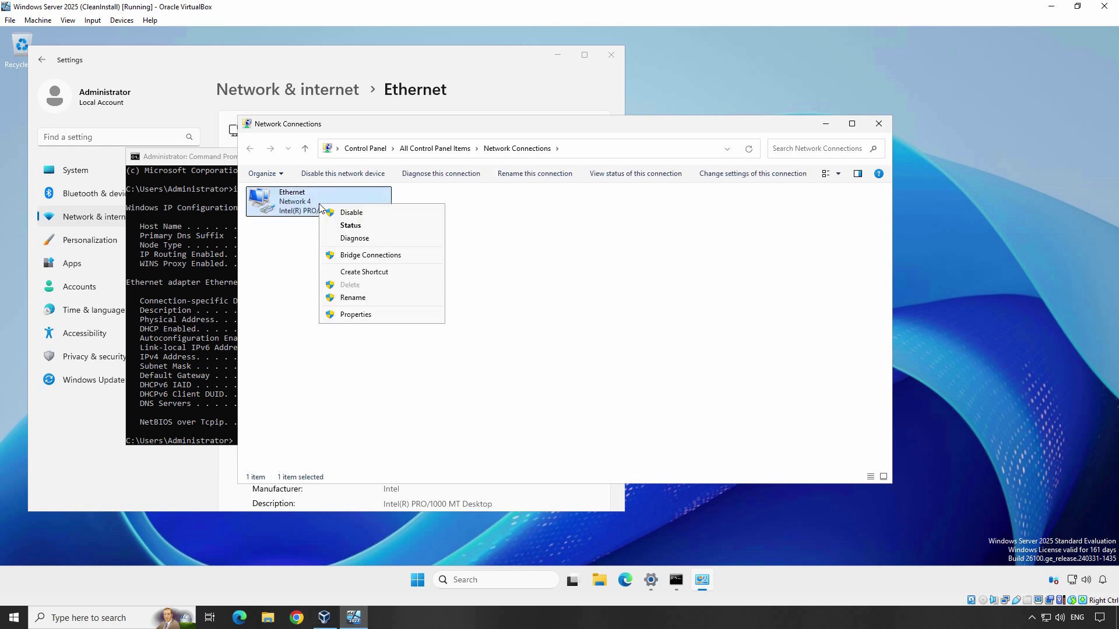
left_click(358, 317)
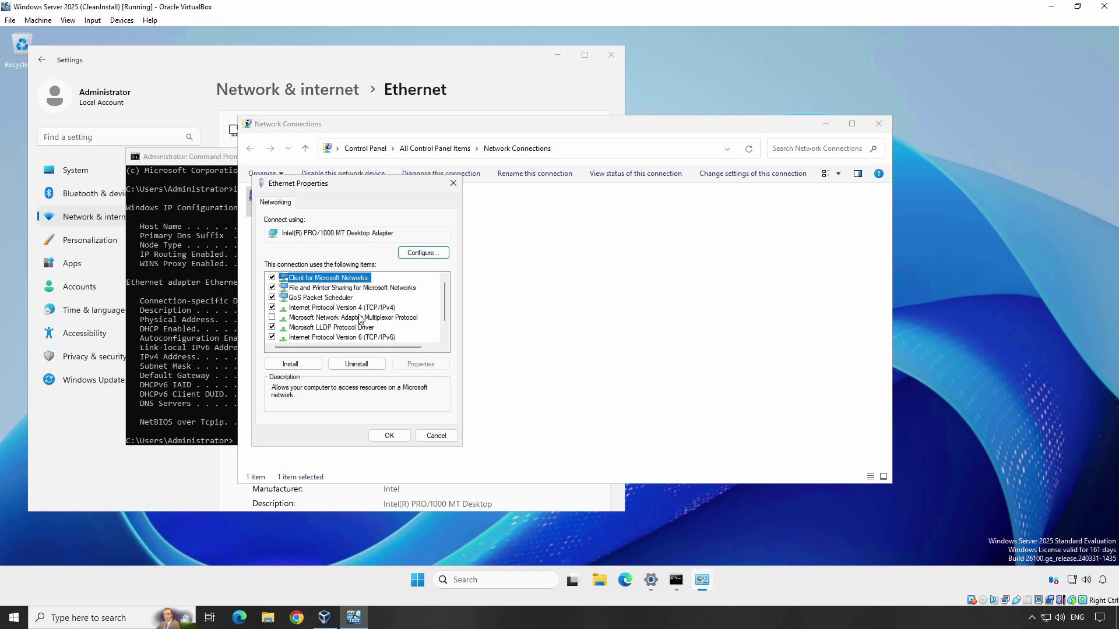
Set Ethernet's TCP/IPv4 to obtain the IP address and DNS server addresses automatically
left_click(367, 308)
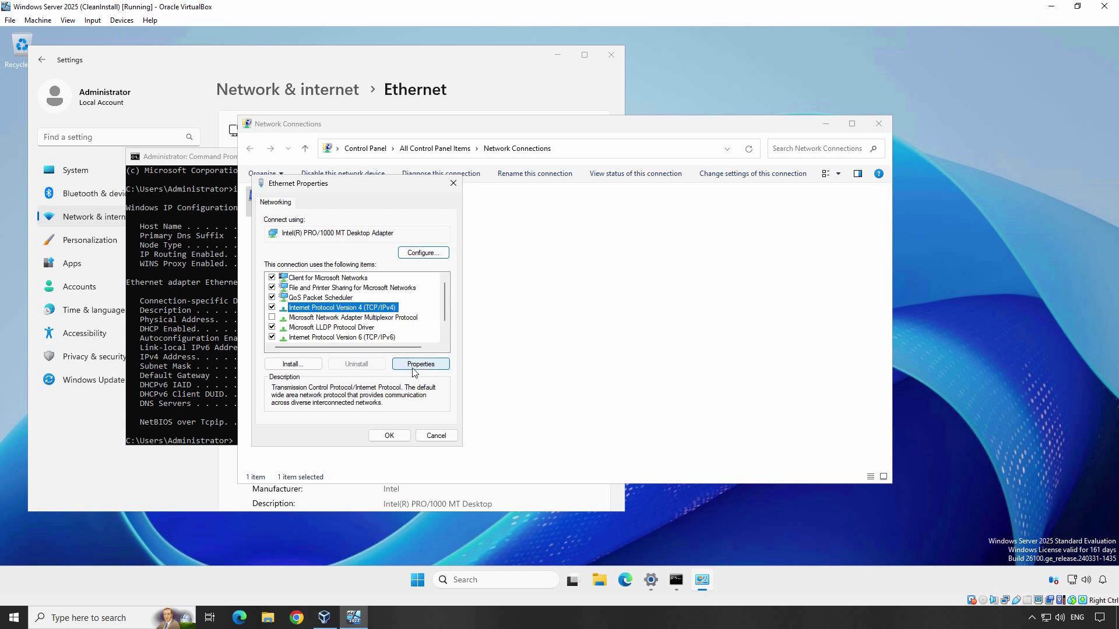
left_click(424, 365)
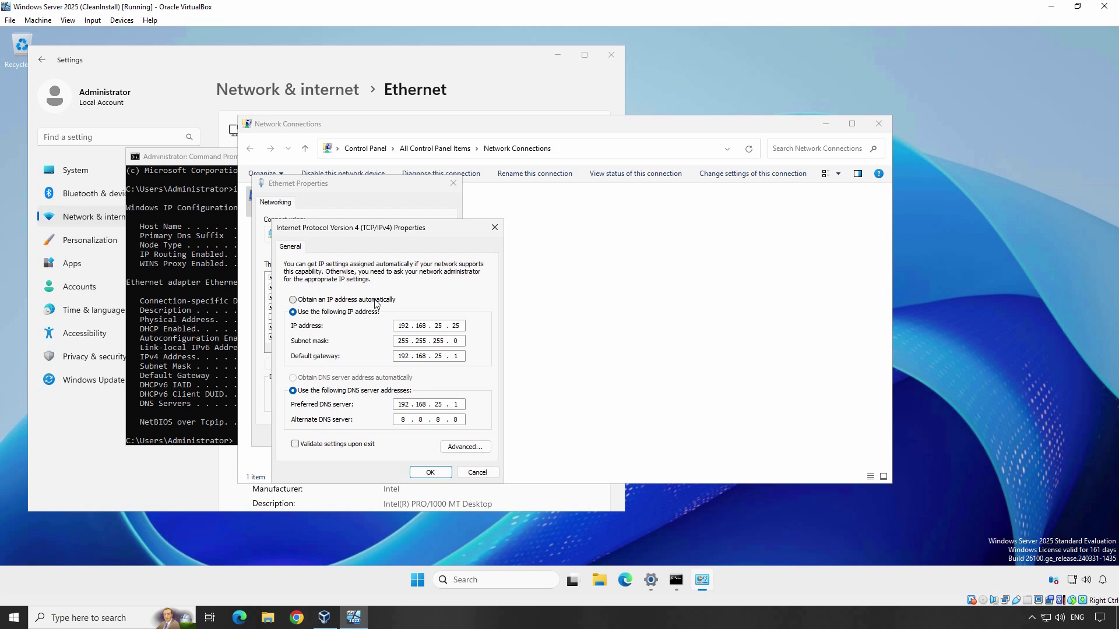
left_click(374, 301)
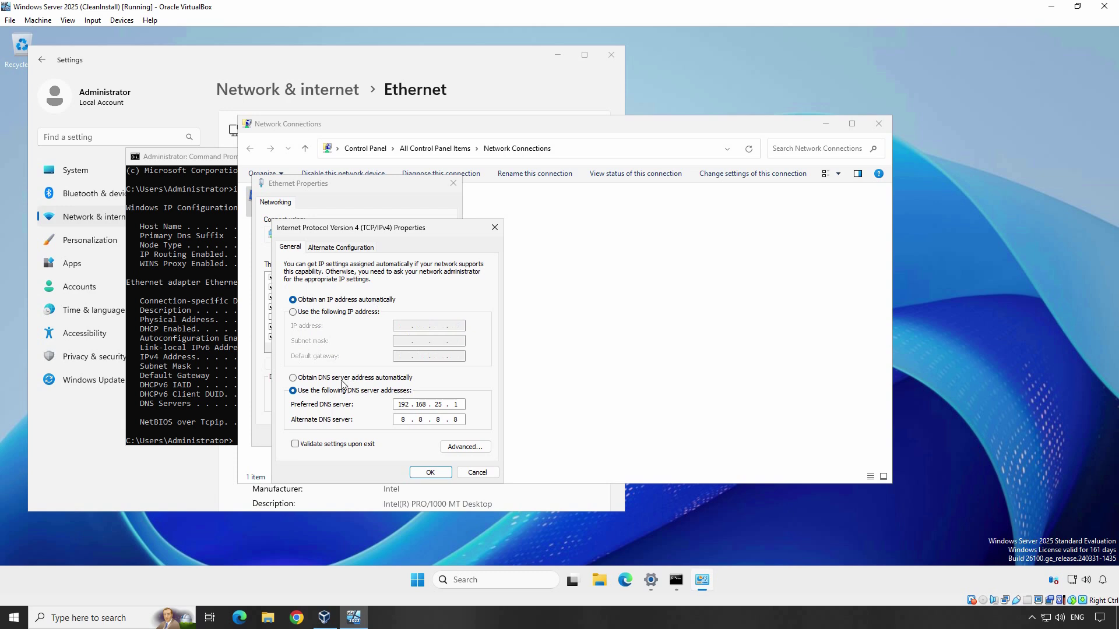
left_click(342, 380)
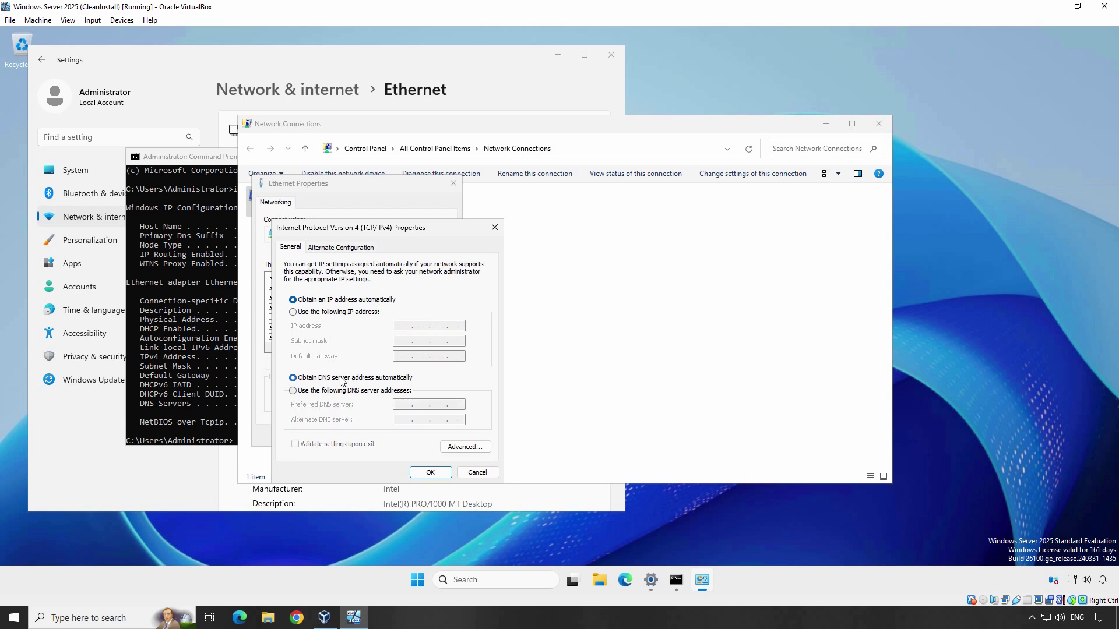
left_click(430, 472)
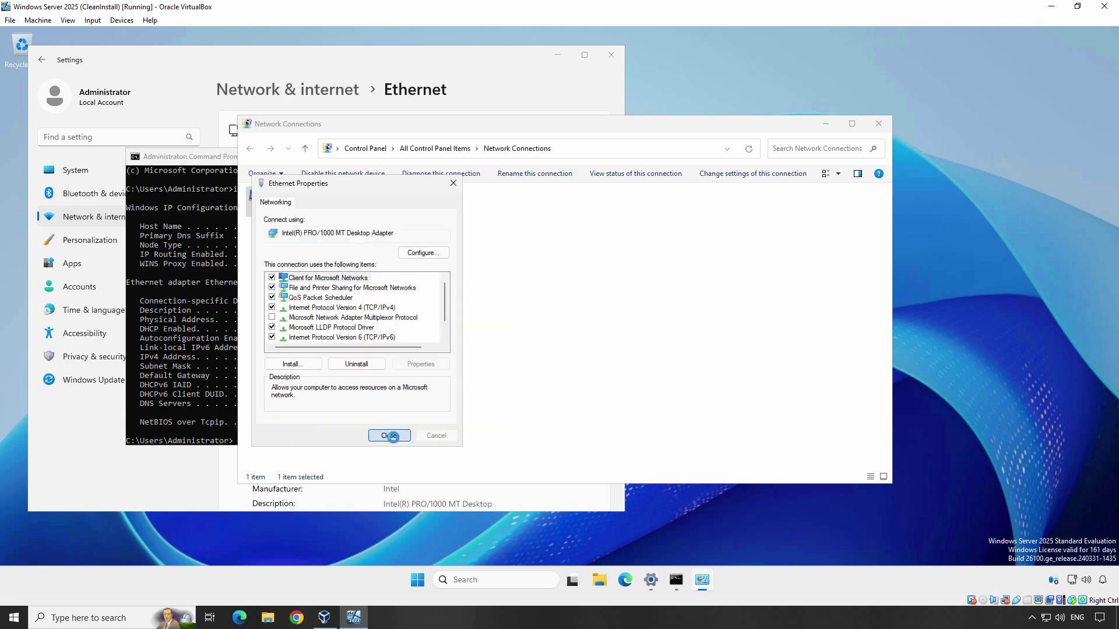
Apply and close Ethernet Properties, reopen its IPv4 Properties and select Use the following IP address
left_click(389, 436)
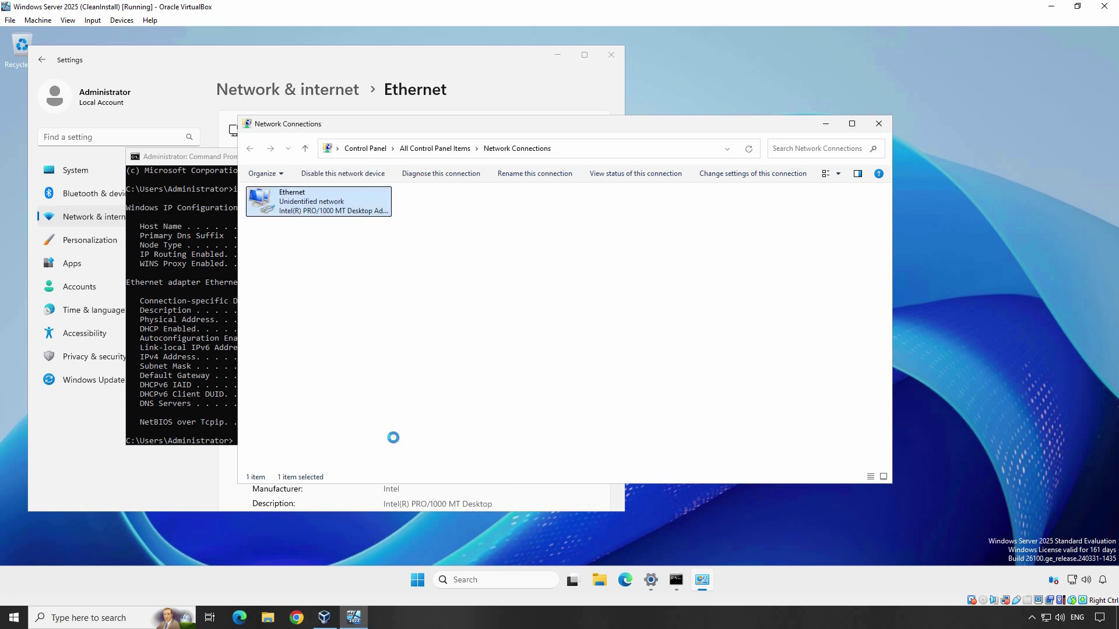
right_click(320, 205)
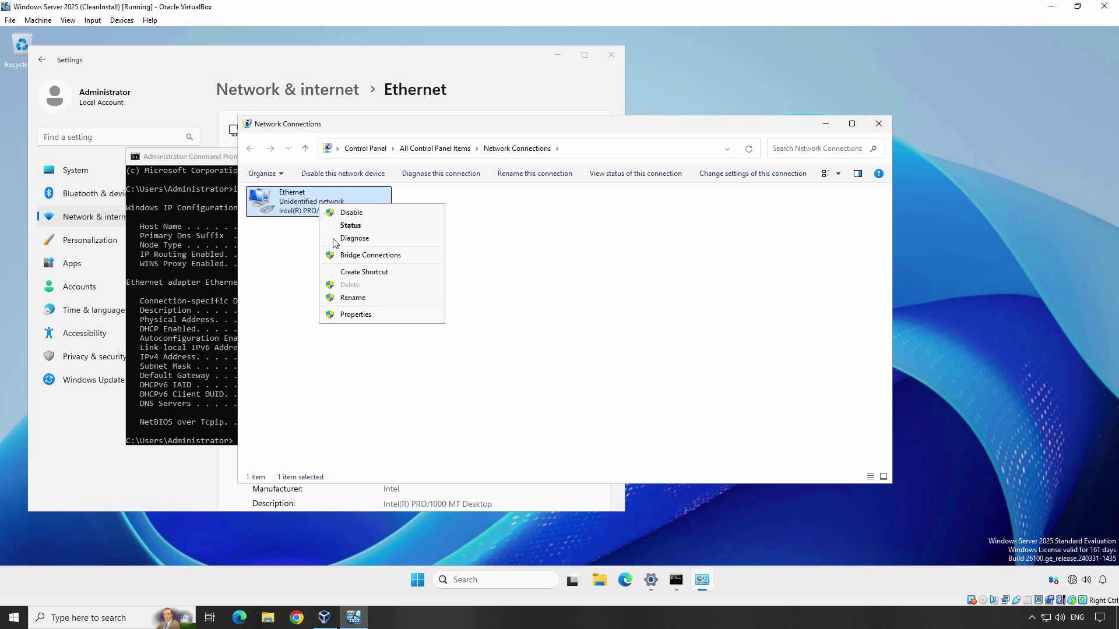
left_click(360, 316)
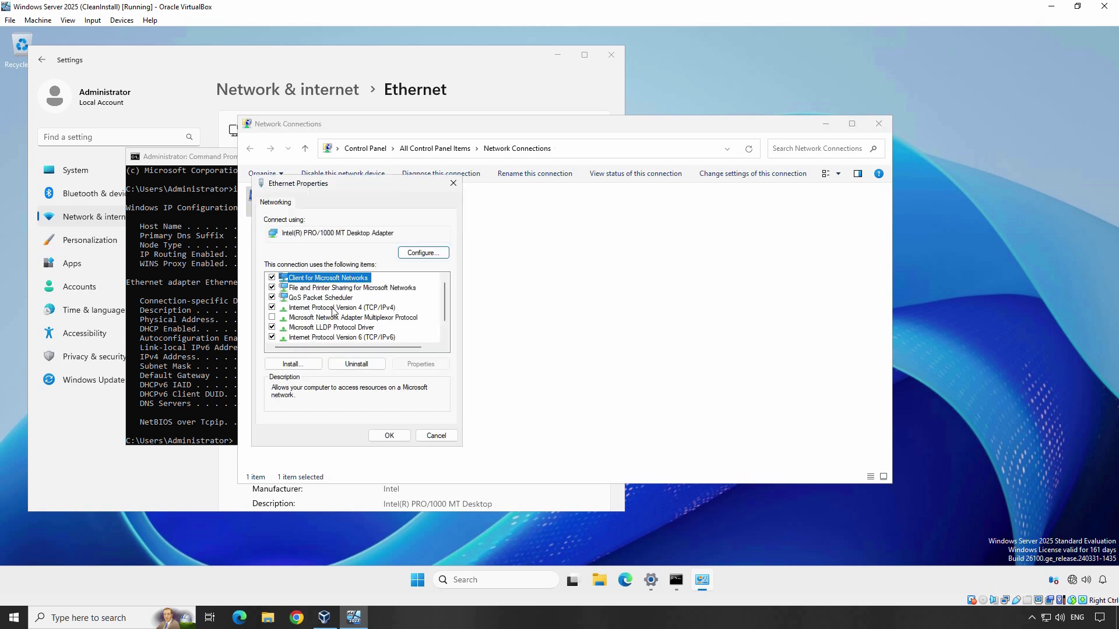
left_click(333, 309)
left_click(421, 365)
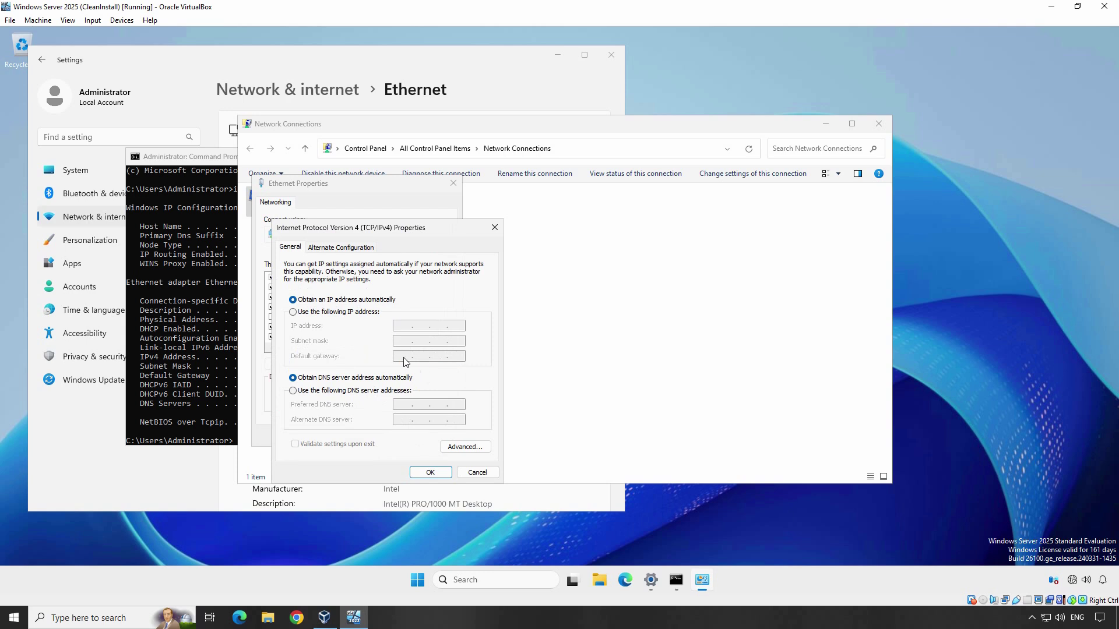
left_click(327, 316)
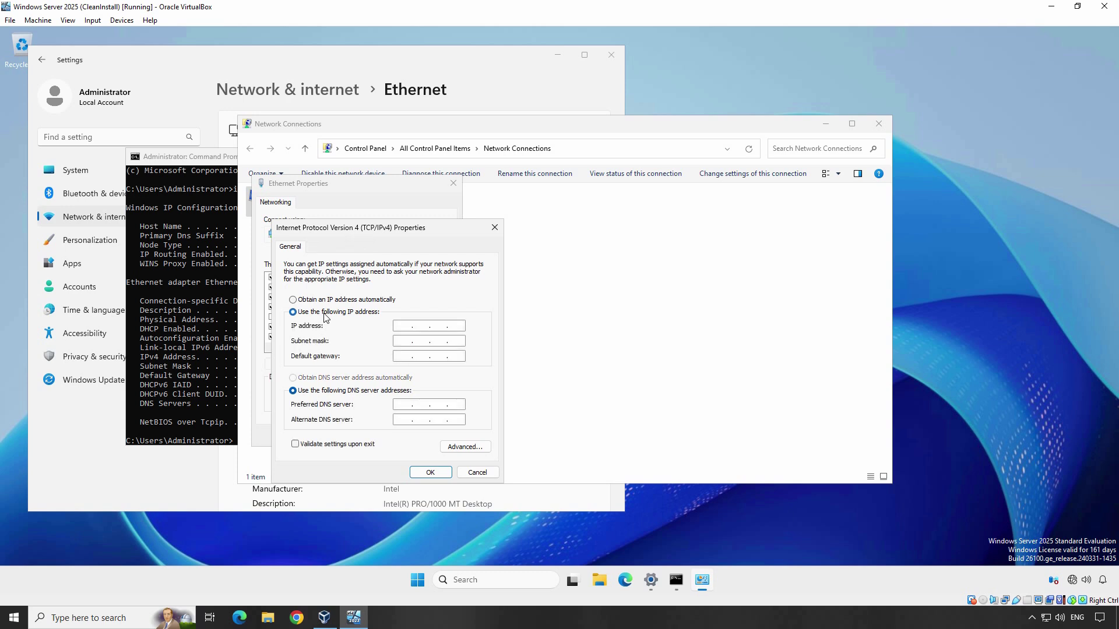
Enter static IP 192.168.25.25, gateway 192.168.25.1 and preferred DNS, then apply and close Ethernet Properties
left_click(405, 326)
type("192 . 168 . 25 . 25")
key("Tab")
left_click(403, 356)
type("192 . 168 . 25 . 1")
key("Tab")
key("Tab")
type("192 . 168 . 25 .")
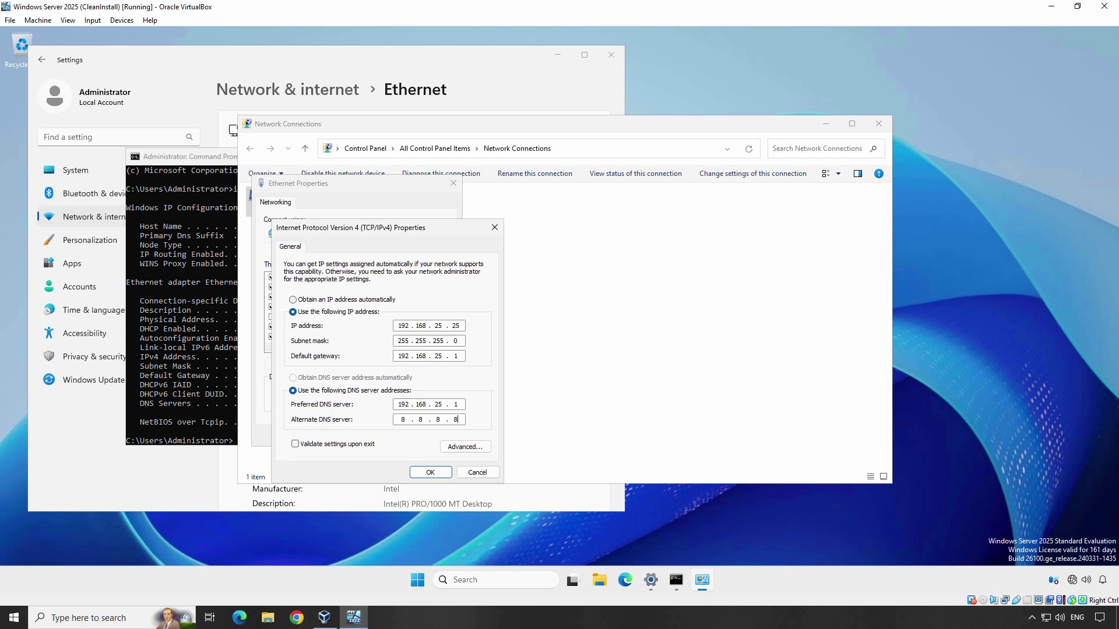
left_click(430, 473)
left_click(387, 436)
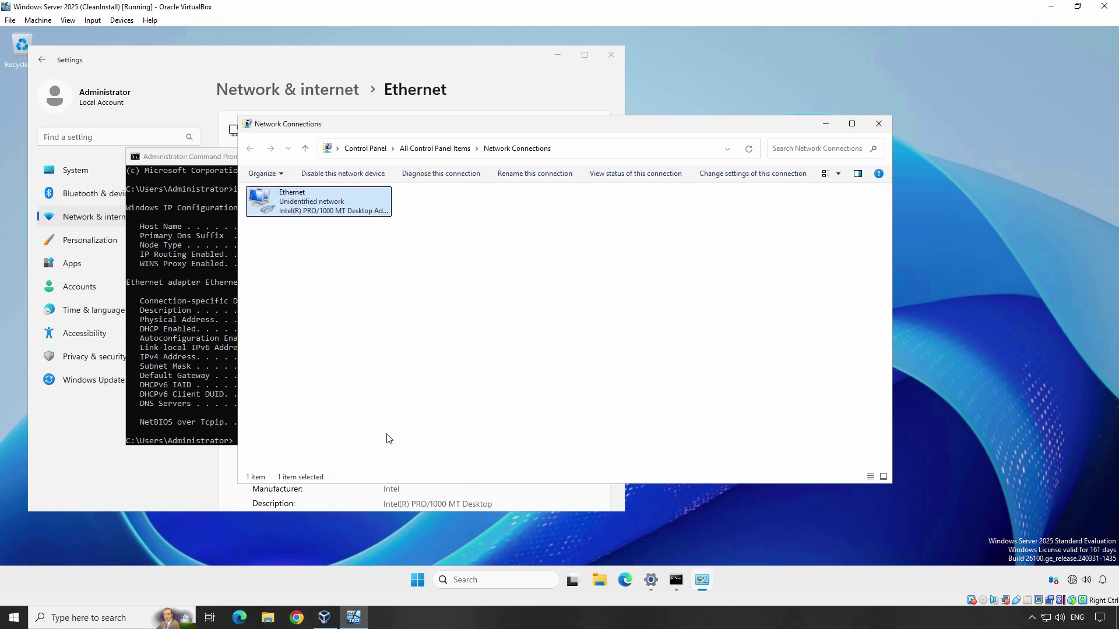